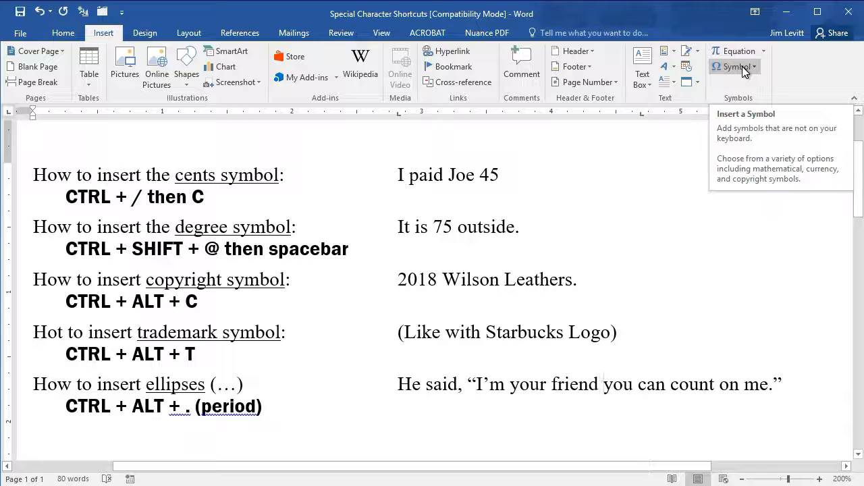
Step: Open the Symbol dialog and view its Symbols and Special Characters tabs
{"action": "left_click", "coordinate": [742, 66]}
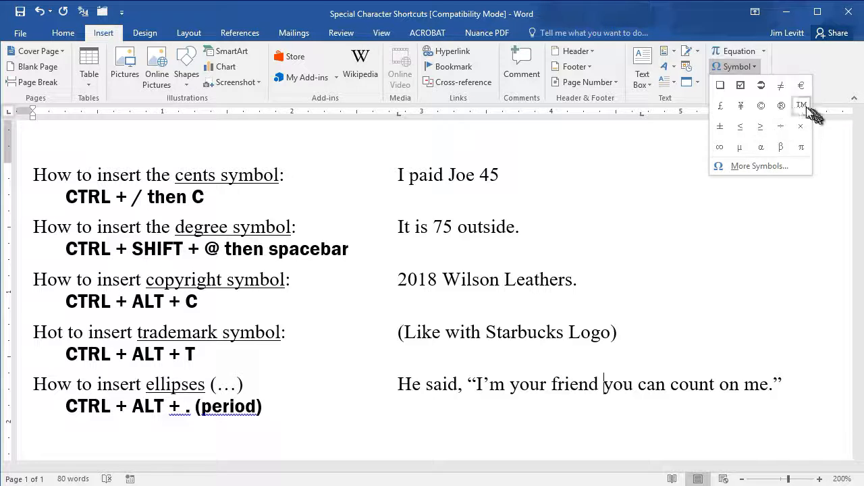
{"action": "left_click", "coordinate": [751, 166]}
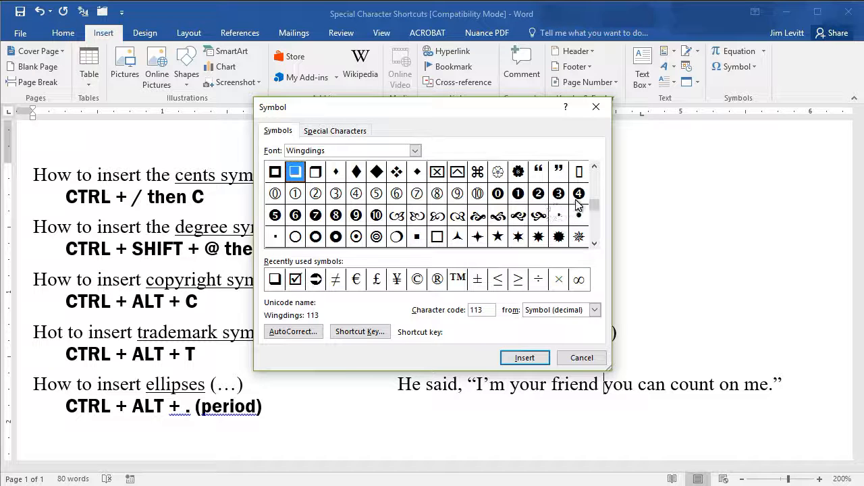
{"action": "left_click_drag", "start_coordinate": [597, 209], "coordinate": [597, 184]}
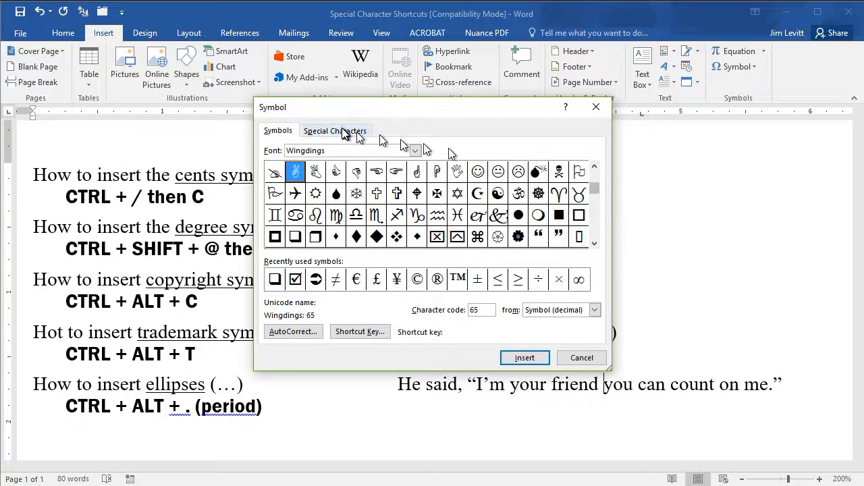
{"action": "left_click", "coordinate": [359, 135]}
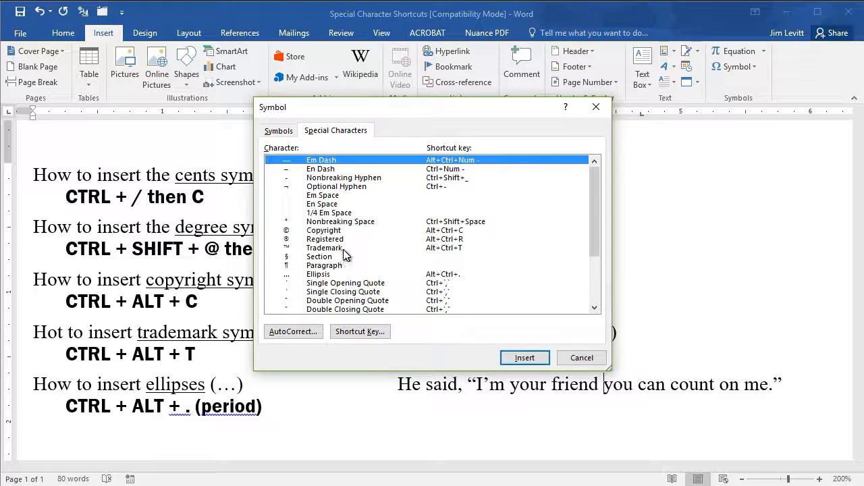
{"action": "left_click", "coordinate": [280, 131]}
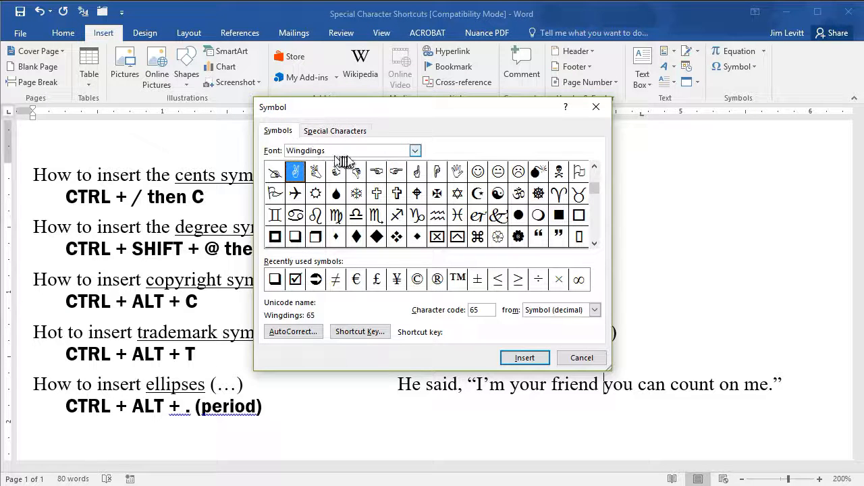
Step: Switch the Symbol dialog's font to Times New Roman
{"action": "double_click", "coordinate": [388, 150]}
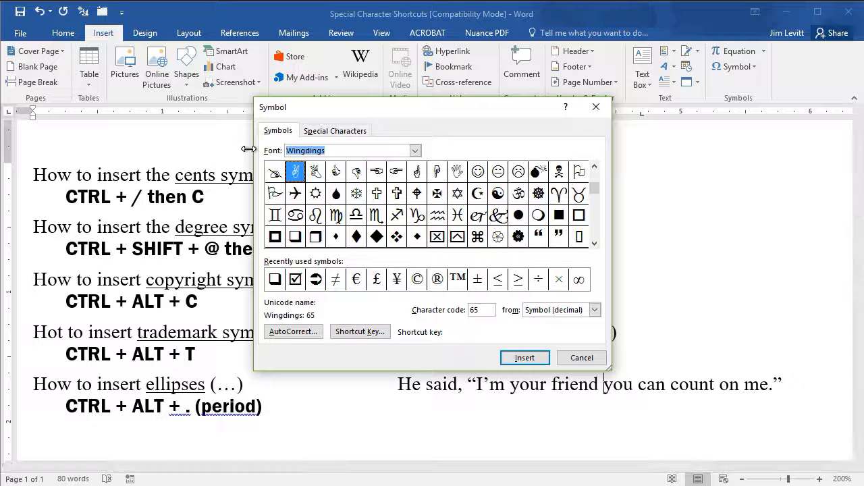
{"action": "type", "text": "Time"}
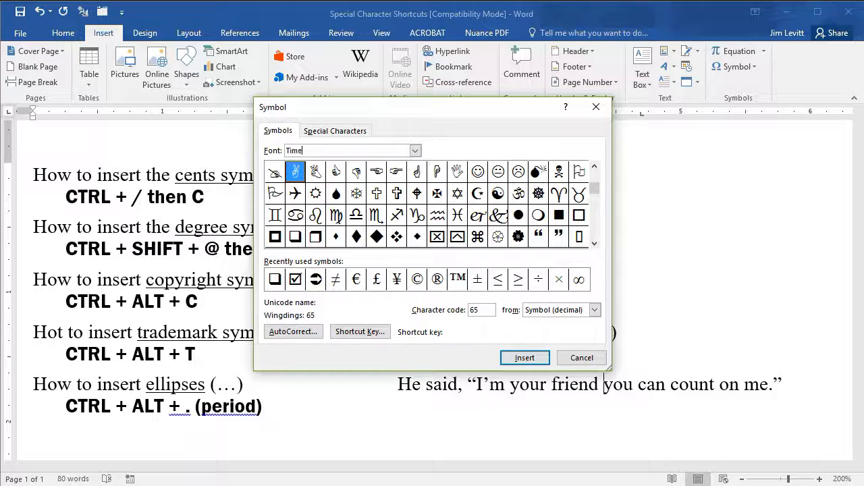
{"action": "type", "text": "s new roman"}
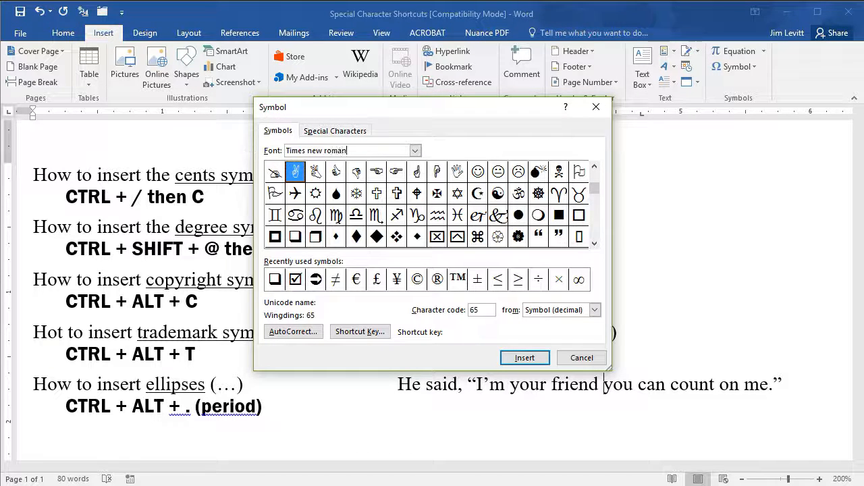
{"action": "key", "text": "Return"}
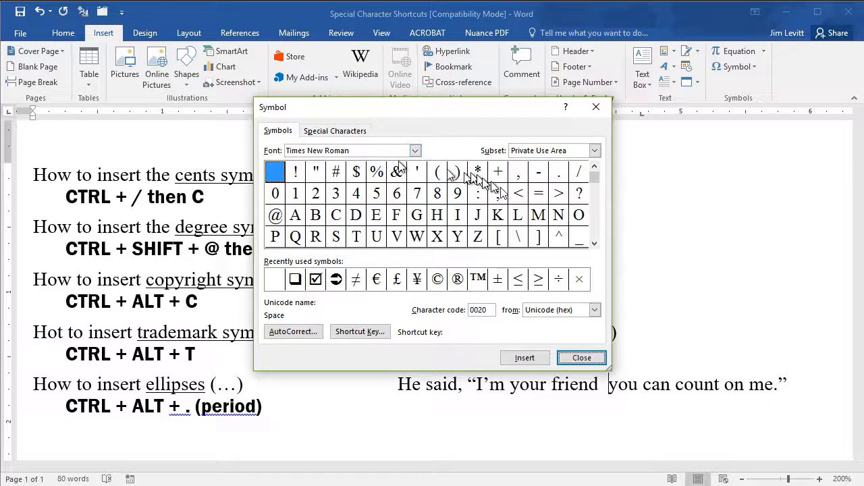
Step: Browse through the Times New Roman symbol subsets, then close the Symbol dialog
{"action": "left_click_drag", "start_coordinate": [596, 188], "coordinate": [595, 200]}
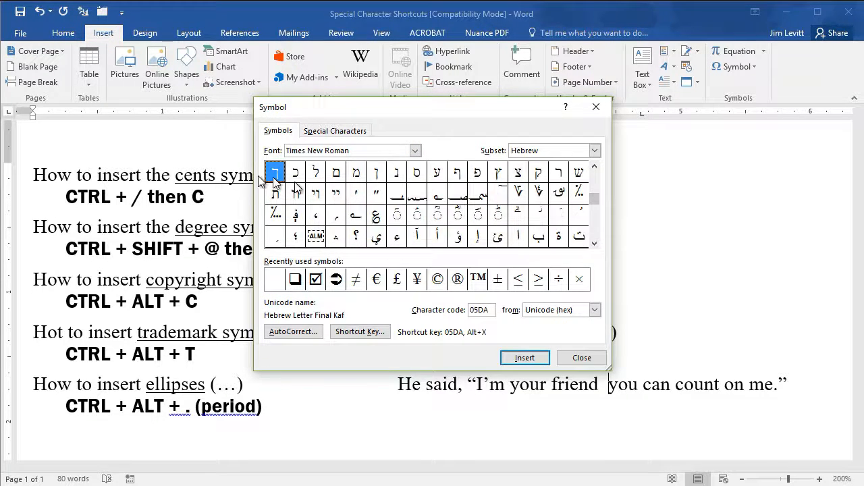
{"action": "left_click_drag", "start_coordinate": [595, 200], "coordinate": [596, 180]}
{"action": "scroll", "coordinate": [595, 232], "scroll_direction": "down", "scroll_amount": 5}
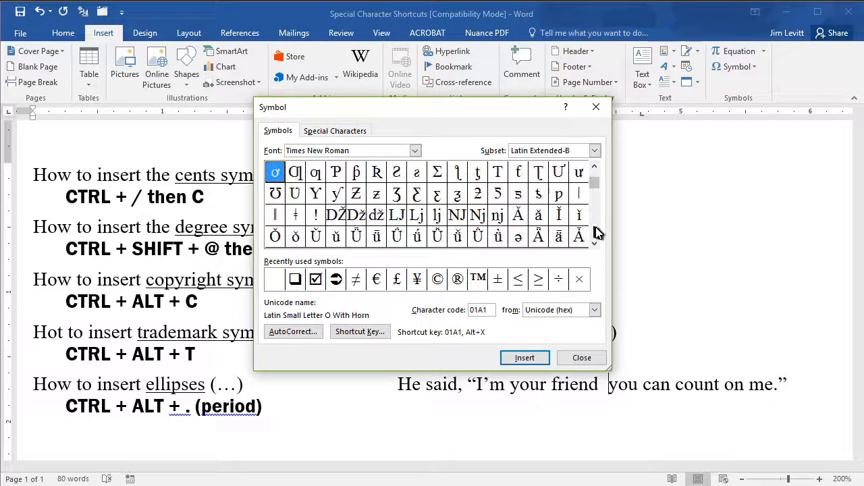
{"action": "scroll", "coordinate": [597, 232], "scroll_direction": "down", "scroll_amount": 15}
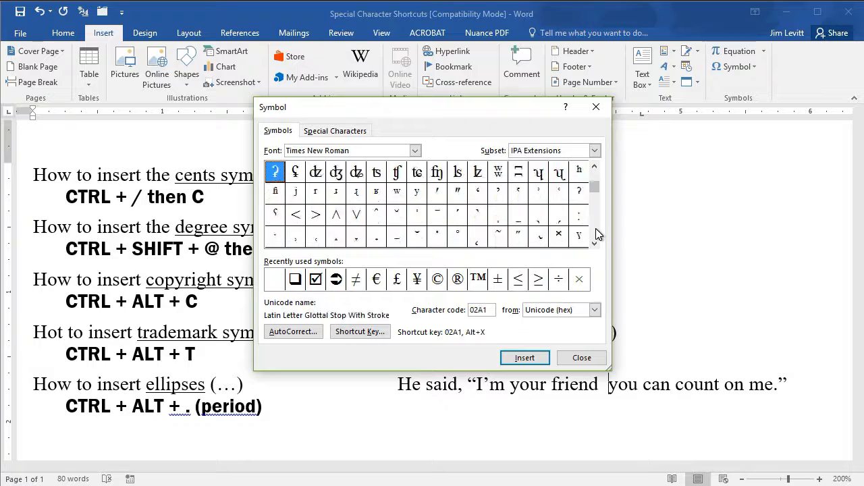
{"action": "scroll", "coordinate": [597, 233], "scroll_direction": "down", "scroll_amount": 20}
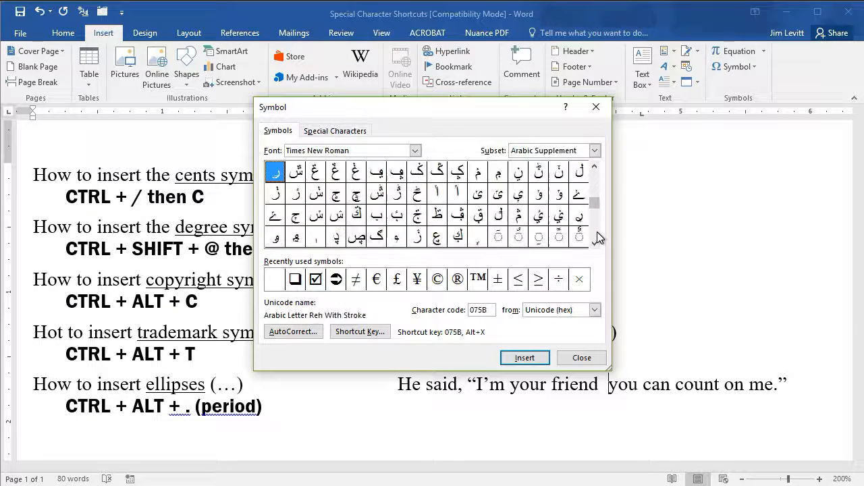
{"action": "left_click_drag", "start_coordinate": [596, 214], "coordinate": [594, 237]}
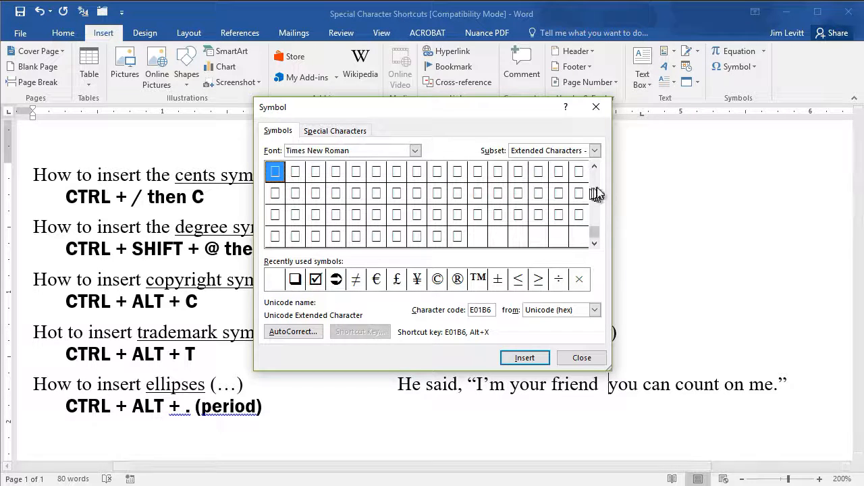
{"action": "scroll", "coordinate": [597, 187], "scroll_direction": "up", "scroll_amount": 3}
{"action": "scroll", "coordinate": [597, 187], "scroll_direction": "up", "scroll_amount": 15}
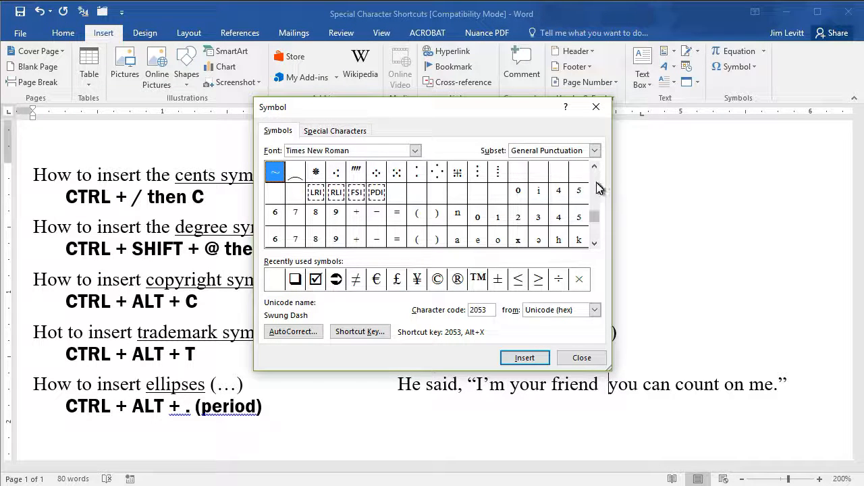
{"action": "scroll", "coordinate": [598, 189], "scroll_direction": "up", "scroll_amount": 2}
{"action": "scroll", "coordinate": [595, 181], "scroll_direction": "up", "scroll_amount": 3}
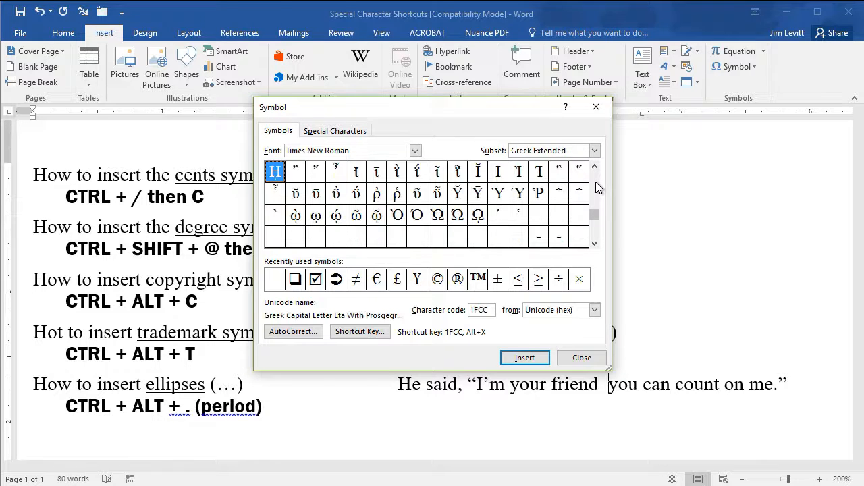
{"action": "left_click", "coordinate": [595, 112]}
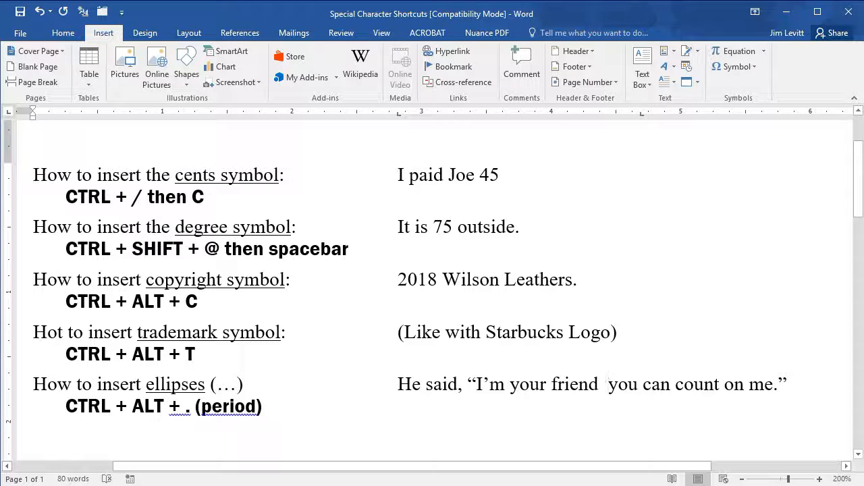
Step: Insert a cents symbol right after "45" in "I paid Joe 45"
{"action": "left_click", "coordinate": [705, 211]}
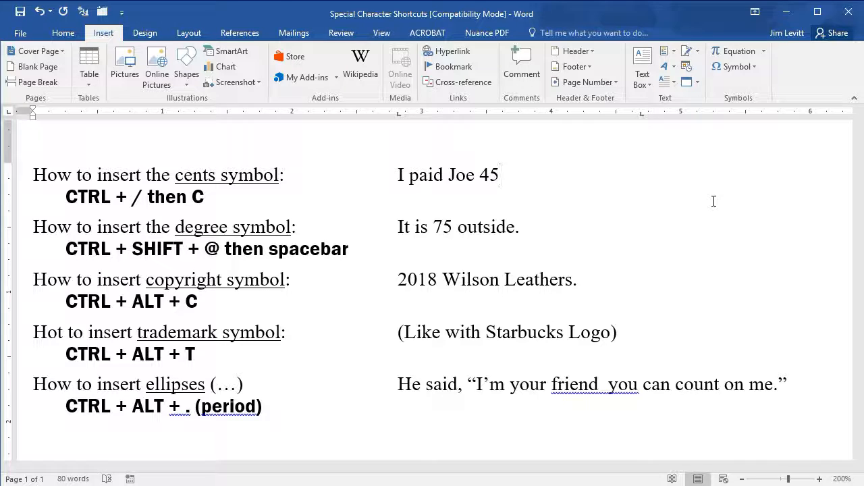
{"action": "key", "text": "ctrl+slash"}
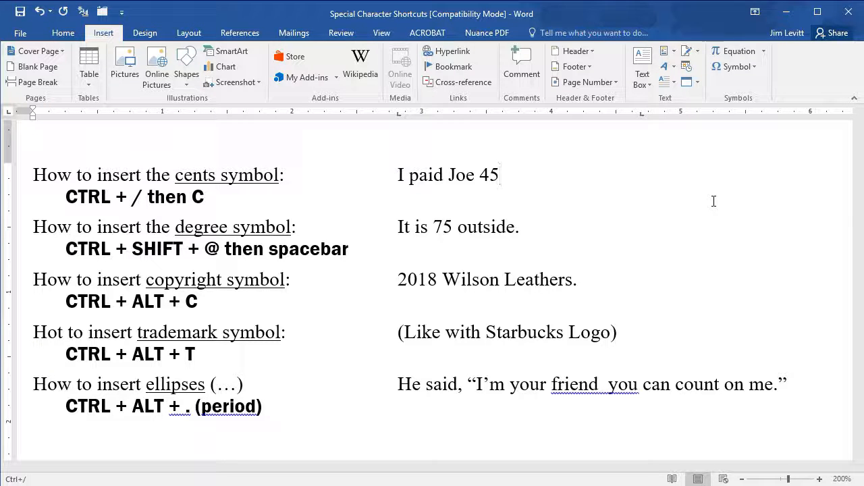
{"action": "key", "text": "c"}
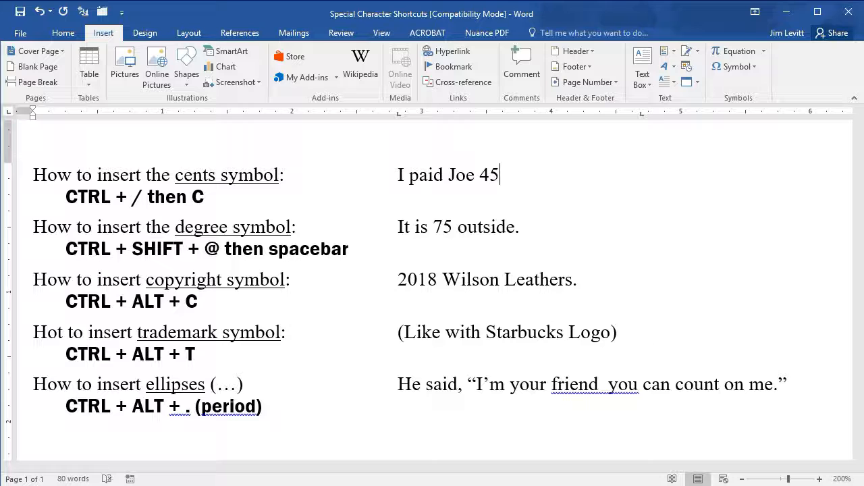
{"action": "key", "text": "ctrl"}
{"action": "key", "text": "ctrl+slash"}
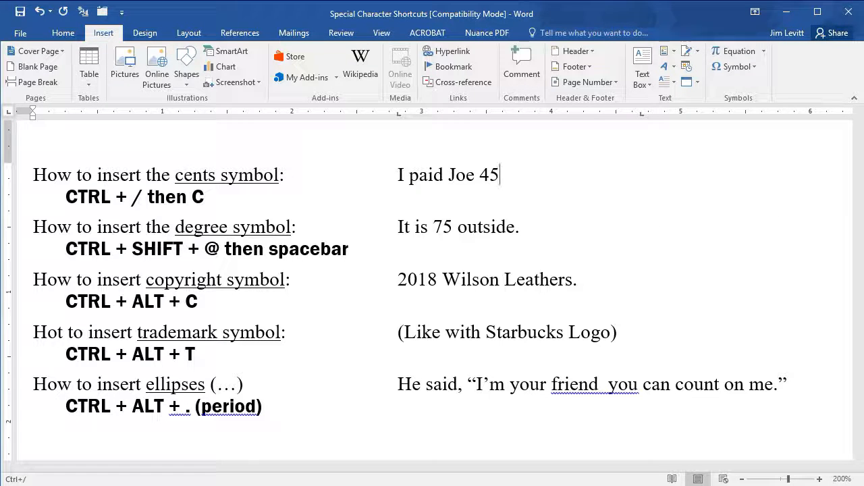
{"action": "key", "text": "c"}
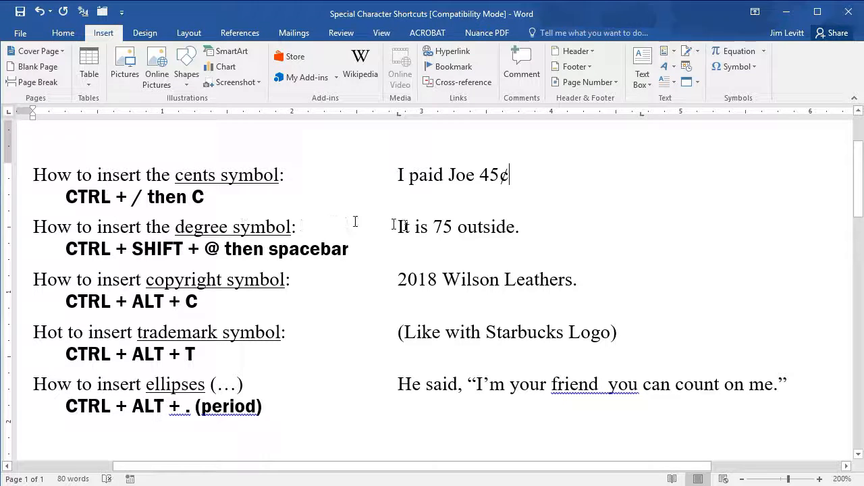
Step: Insert a degree symbol right after "75" in "It is 75 outside."
{"action": "left_click", "coordinate": [452, 227]}
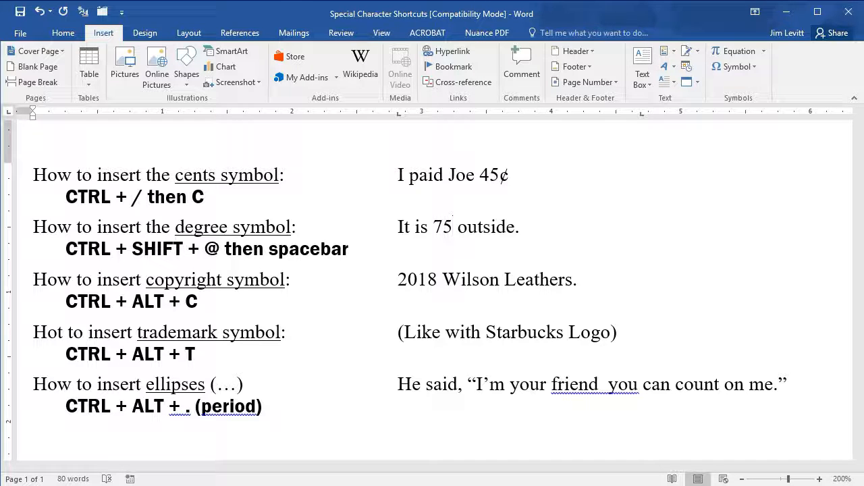
{"action": "key", "text": "ctrl+shift+2"}
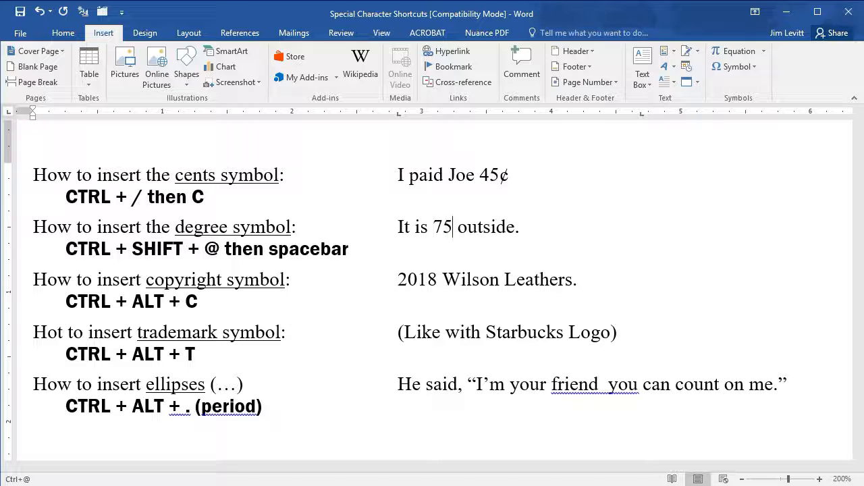
{"action": "key", "text": "space"}
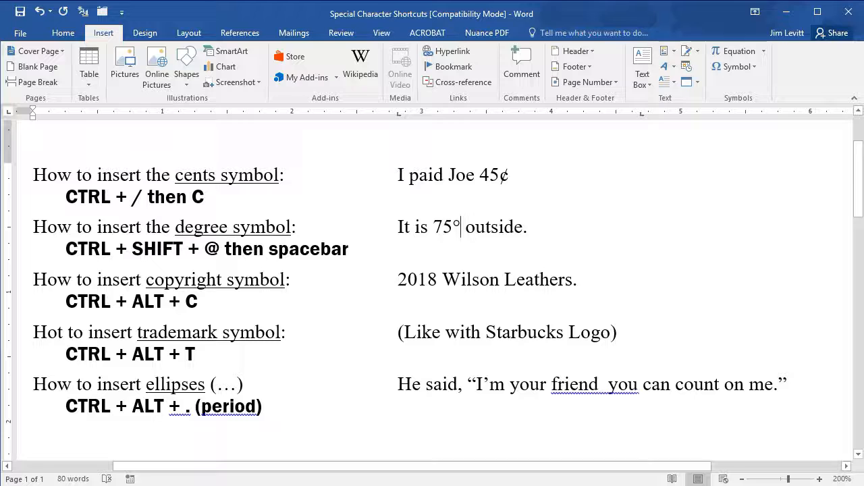
{"action": "key", "text": "BackSpace"}
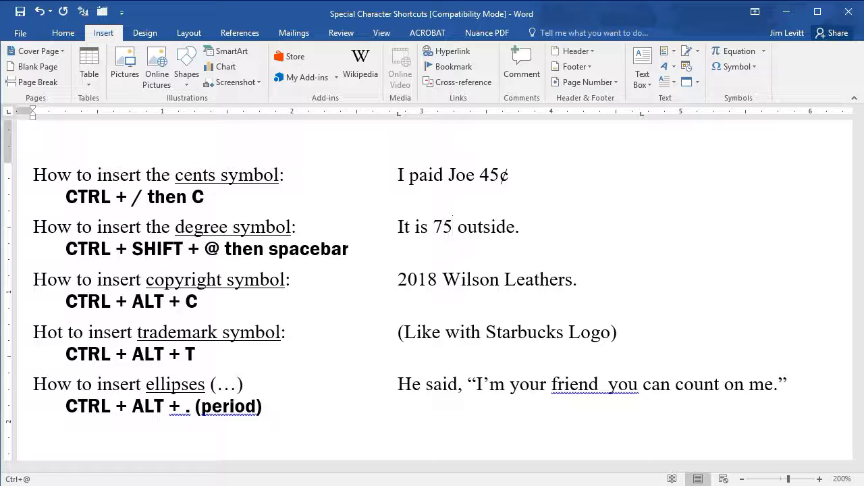
{"action": "key", "text": "ctrl+shift+2"}
{"action": "key", "text": "space"}
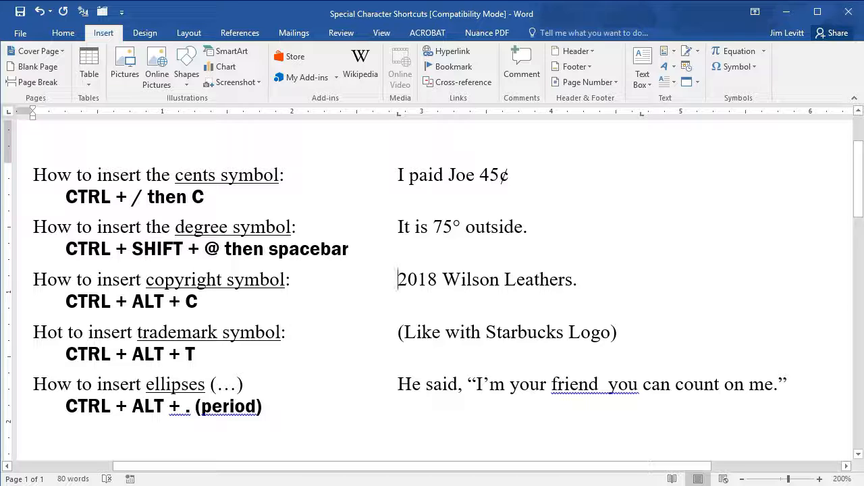
Step: Insert a copyright symbol before "2018" and a trademark symbol after "(Like with Starbucks Logo)"
{"action": "key", "text": "ctrl+alt+c"}
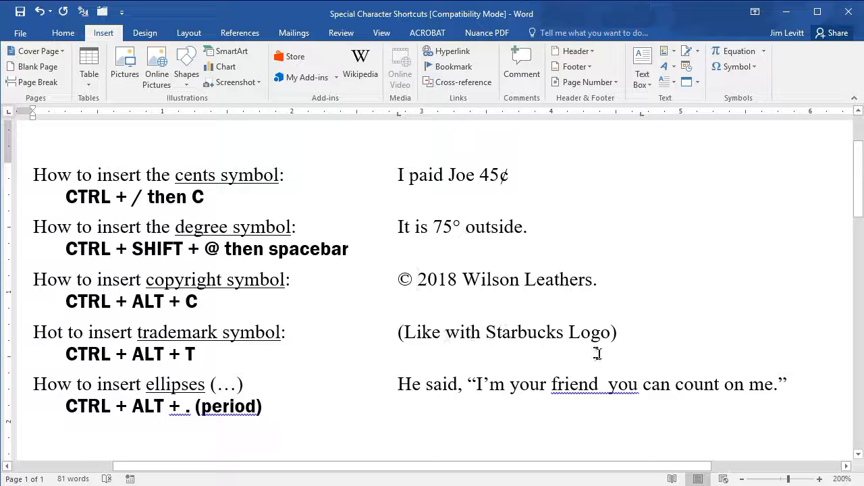
{"action": "left_click", "coordinate": [631, 332]}
{"action": "key", "text": "ctrl+alt+t"}
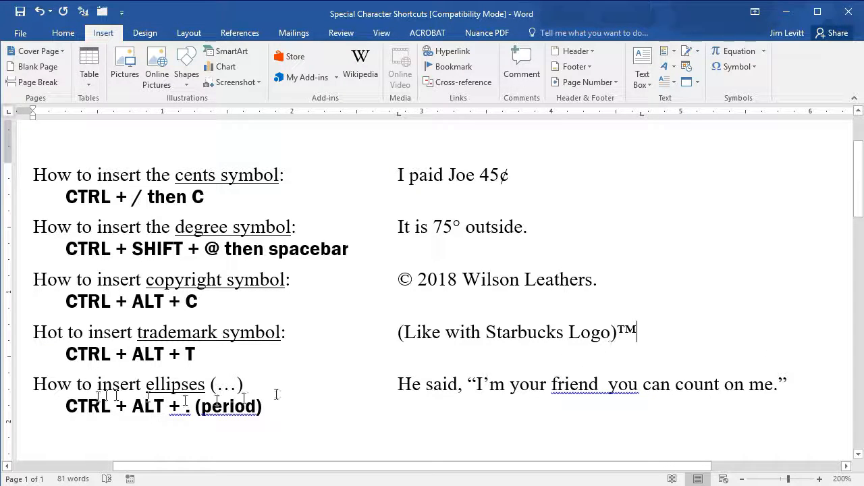
Step: Replace the gap between "friend" and "you" in the quoted sentence with an ellipsis
{"action": "double_click", "coordinate": [607, 384]}
{"action": "left_click_drag", "start_coordinate": [608, 383], "coordinate": [599, 383]}
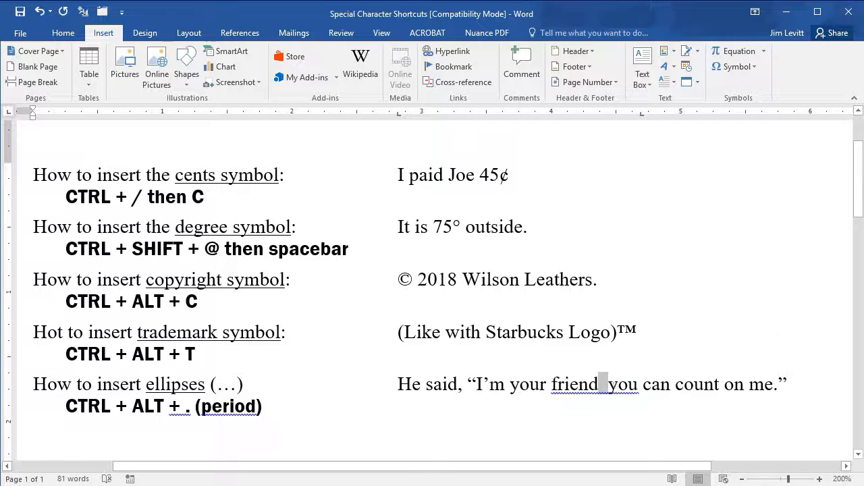
{"action": "key", "text": "ctrl+alt+period"}
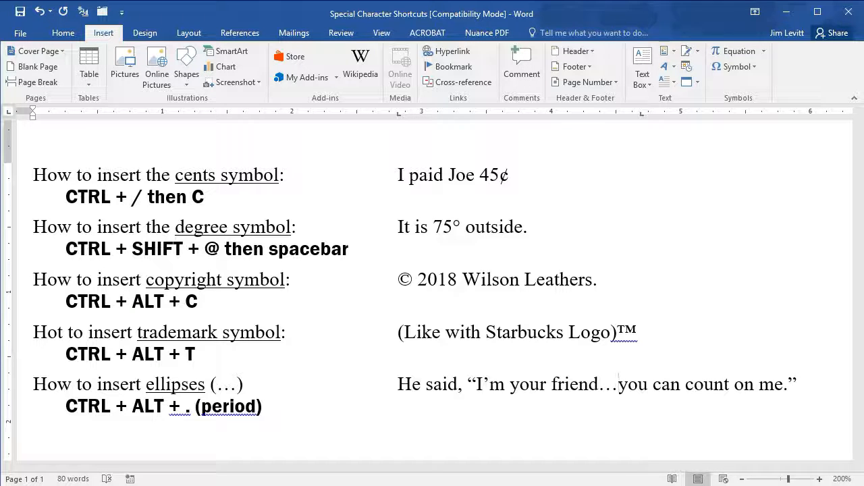
{"action": "key", "text": "ctrl+z"}
{"action": "key", "text": "BackSpace"}
{"action": "key", "text": "BackSpace"}
{"action": "key", "text": "BackSpace"}
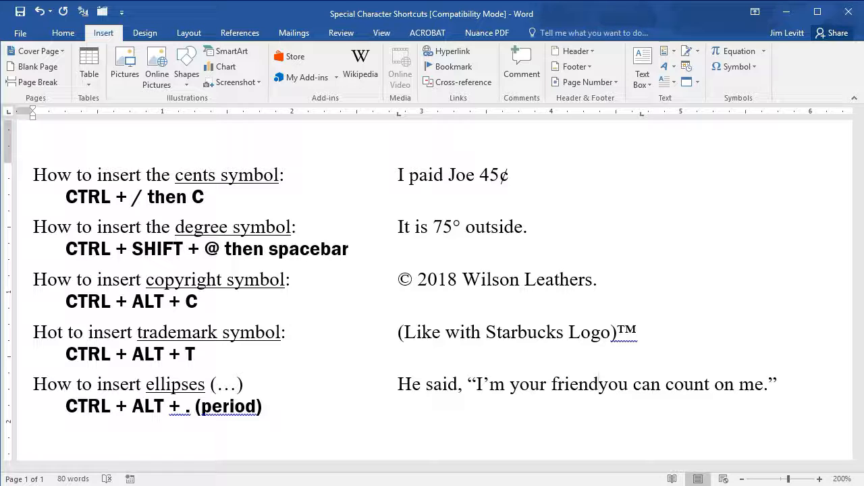
{"action": "key", "text": "ctrl+alt+period"}
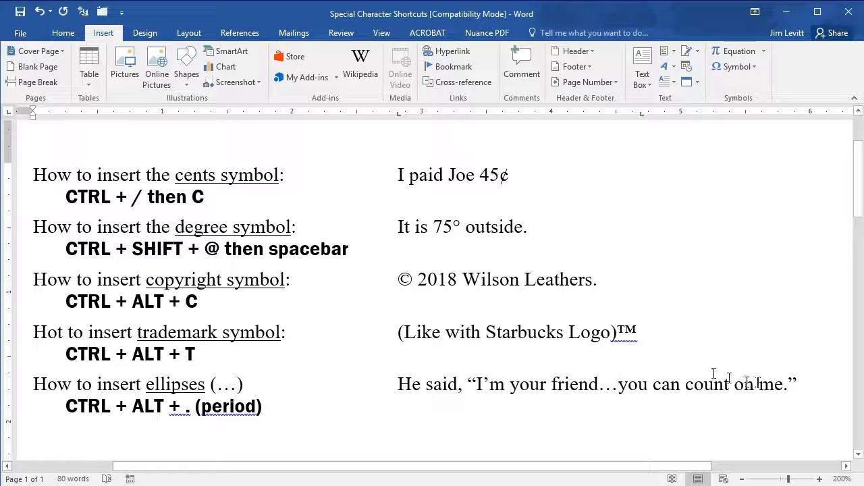
Step: Replace the space after "I'm" in the quoted sentence with an ellipsis
{"action": "left_click", "coordinate": [507, 383]}
{"action": "key", "text": "Delete"}
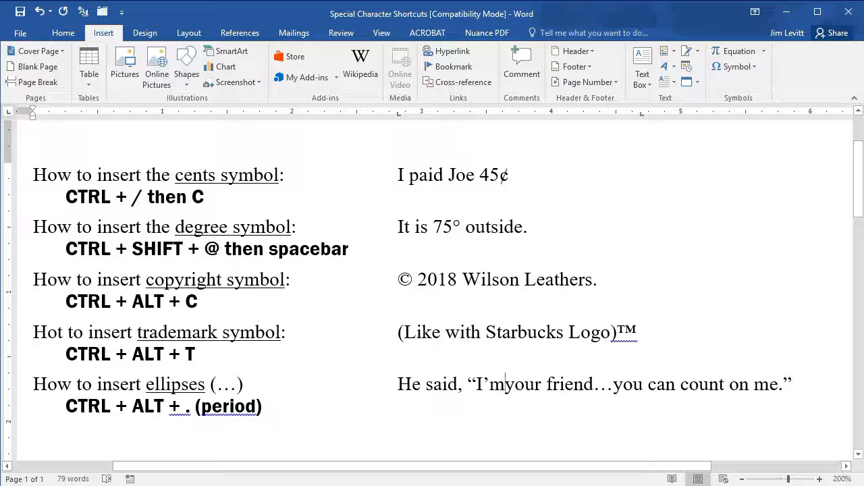
{"action": "key", "text": "ctrl+alt+period"}
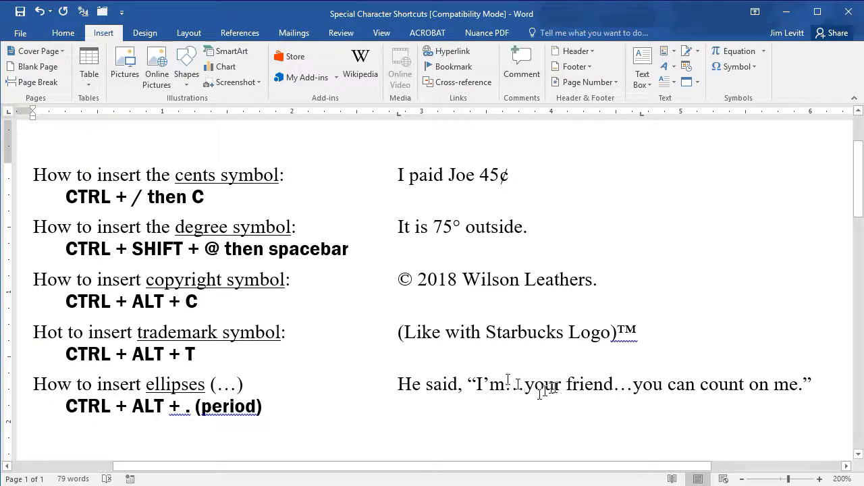